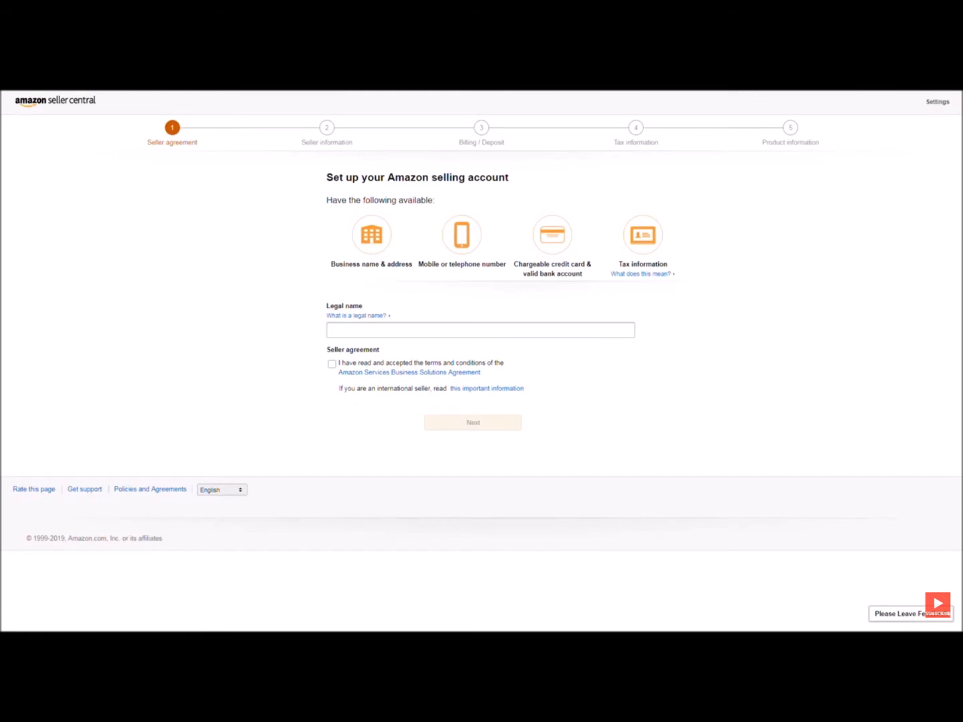
Step: Enter SellerApp USA as the legal name
left_click(605, 331)
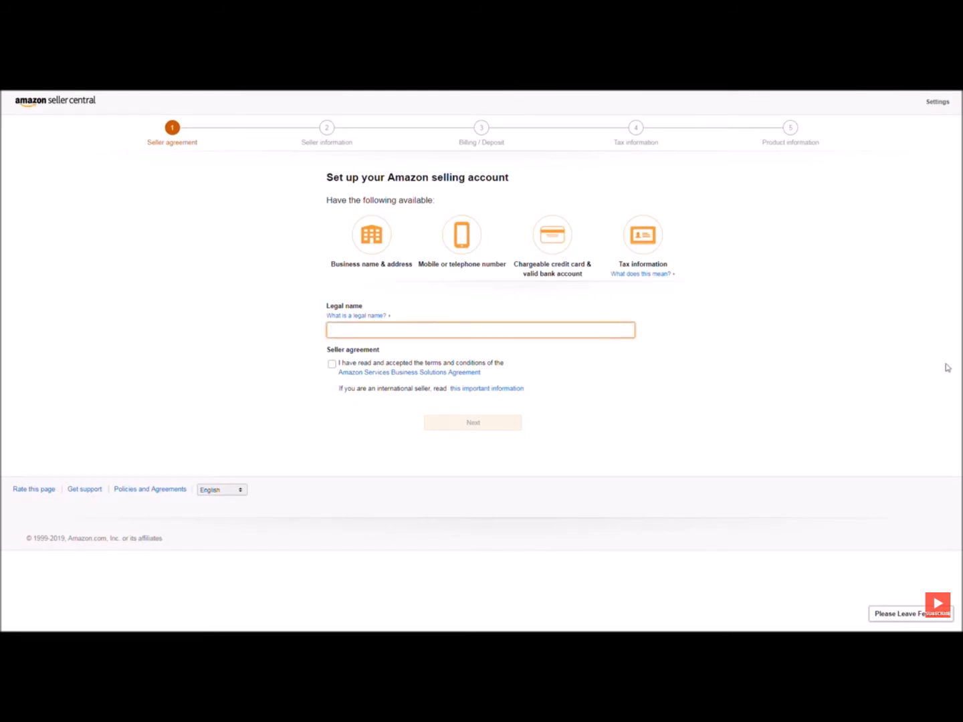
type("SellerApp USA")
left_click(912, 387)
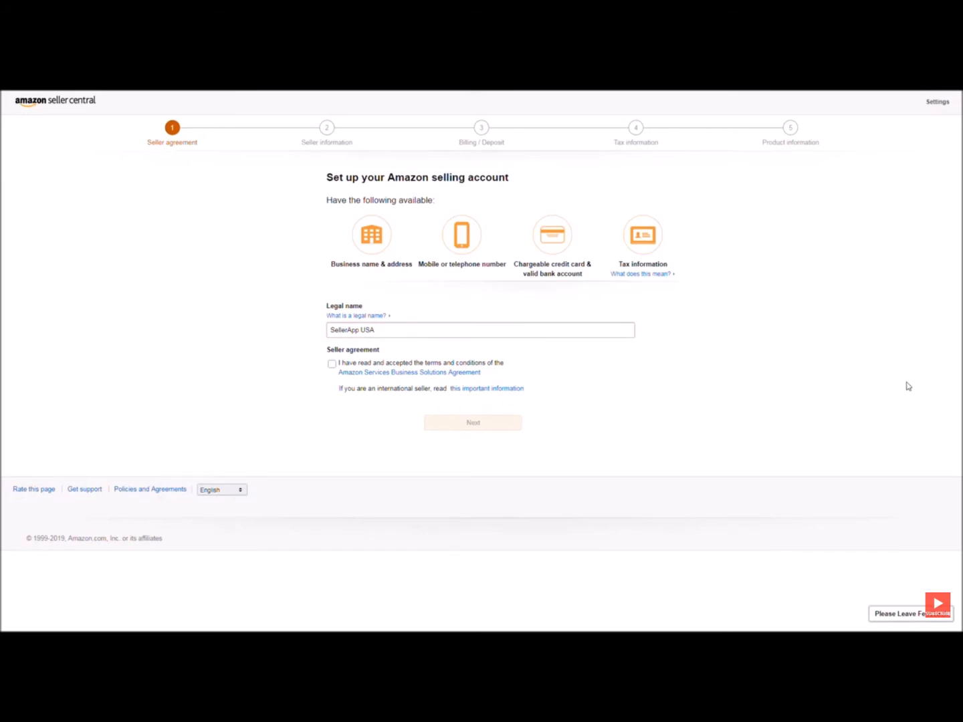
Step: Review and accept the Amazon Services Business Solutions Agreement, and proceed to the seller information page
left_click(467, 374)
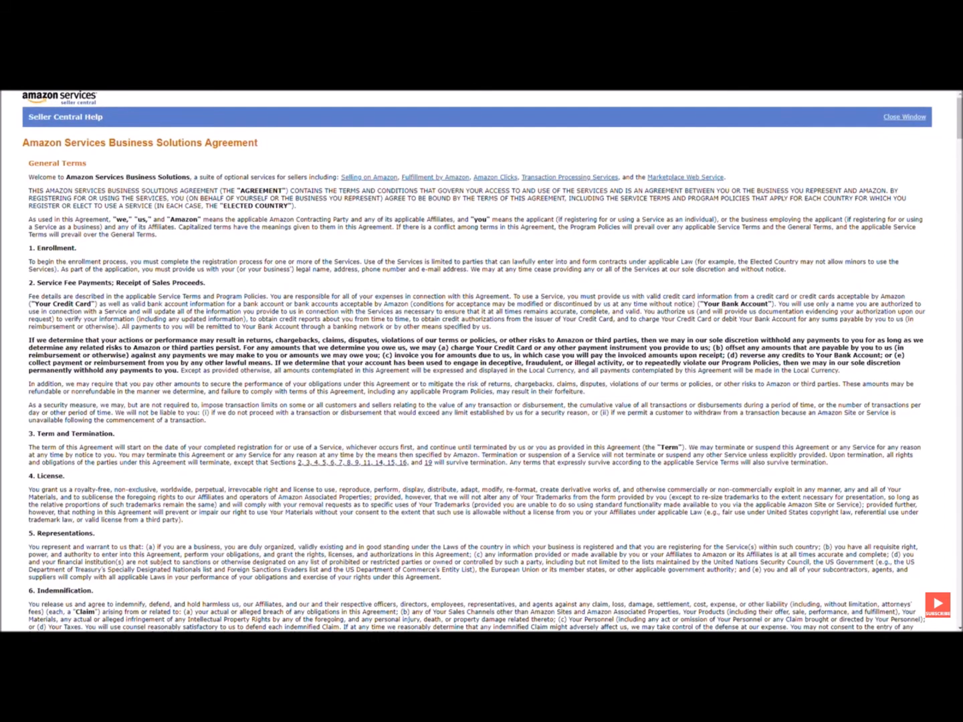
left_click(904, 118)
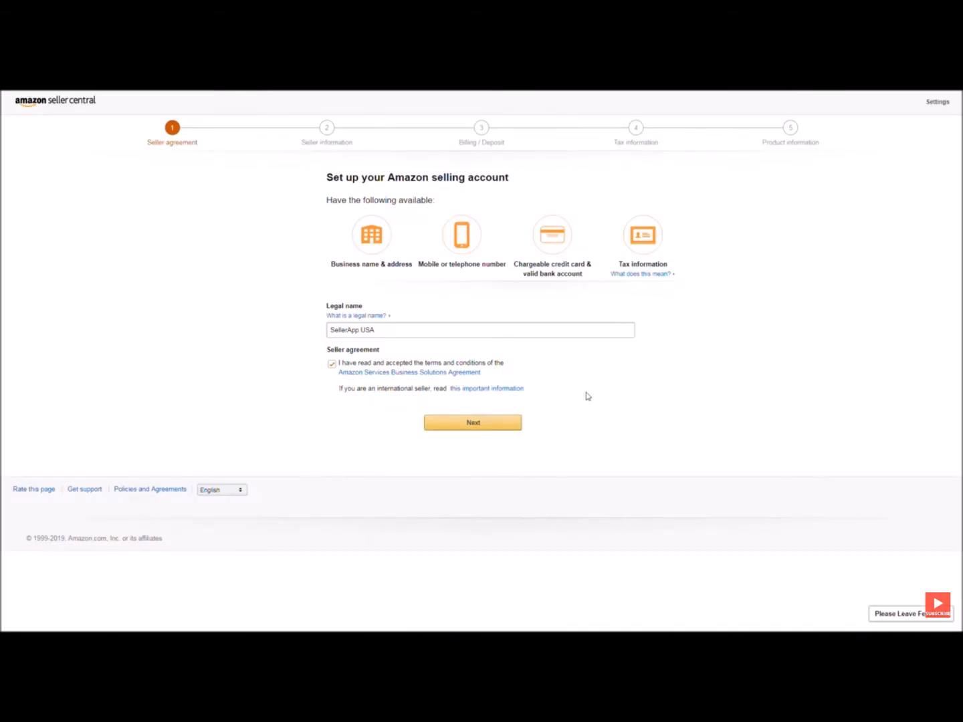
left_click(497, 426)
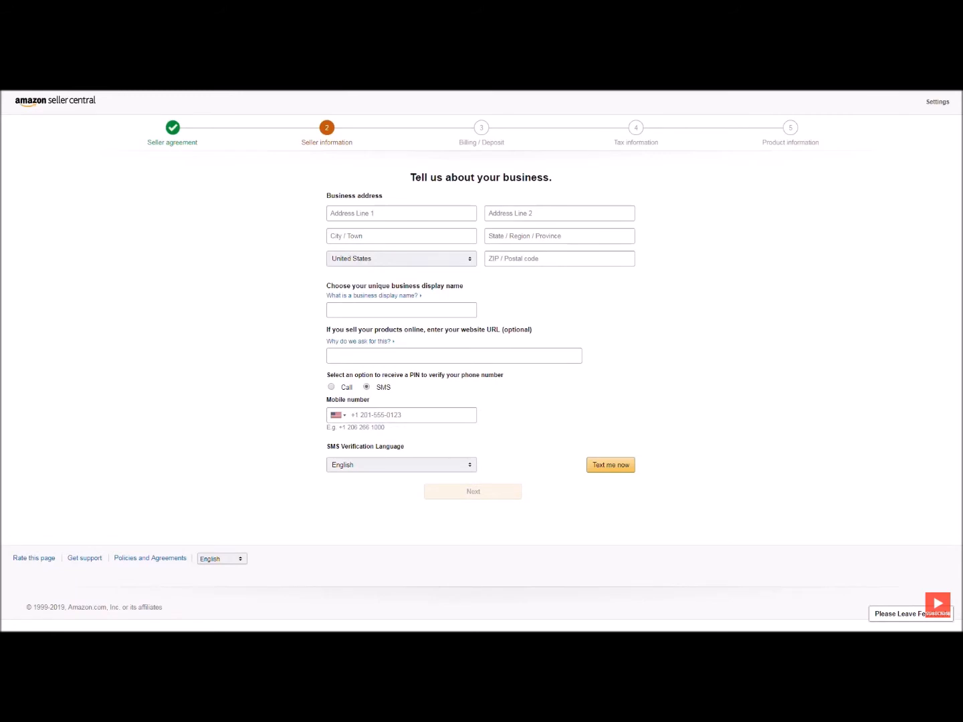
Step: Fill in the business address: both address lines, city, state and ZIP code
left_click(450, 218)
left_click(570, 214)
left_click(401, 236)
type("San Francisco")
left_click(550, 241)
type("CA")
left_click(611, 258)
type("94122")
left_click(656, 271)
Step: Set the unique business display name to SellerApp USA
left_click(449, 314)
type("SellerApp ")
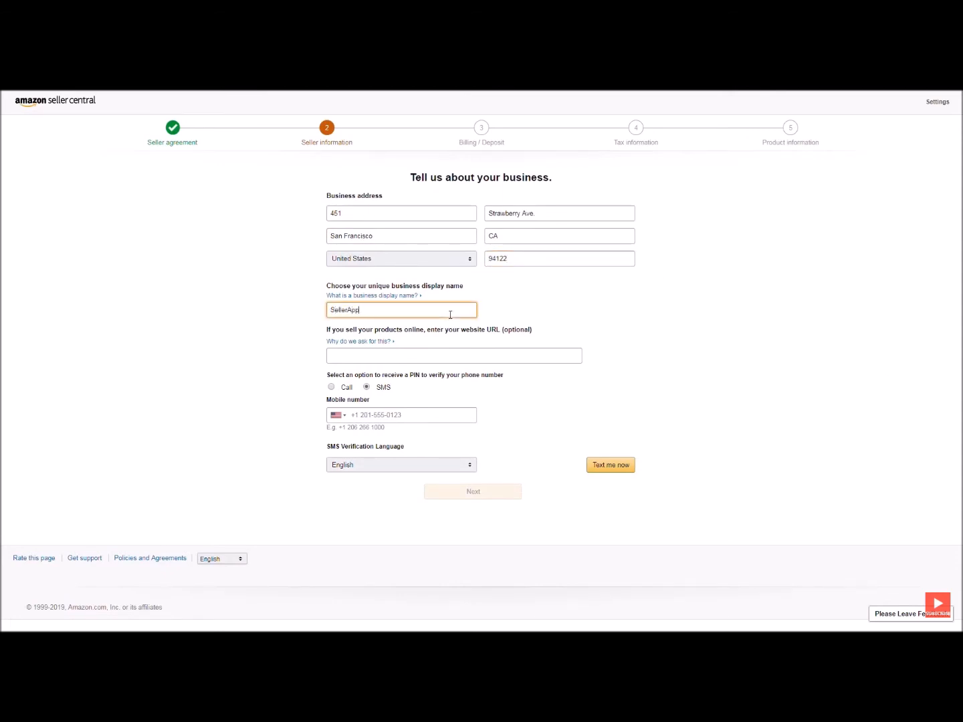
type("USA")
left_click(503, 311)
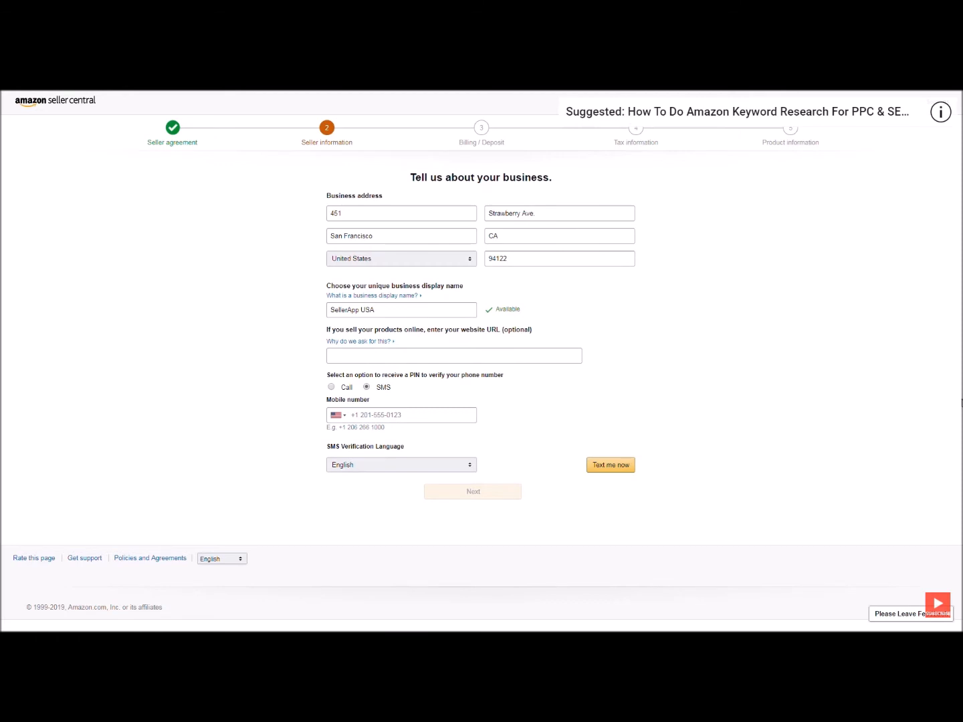
left_click_drag(500, 333, 434, 336)
left_click(594, 335)
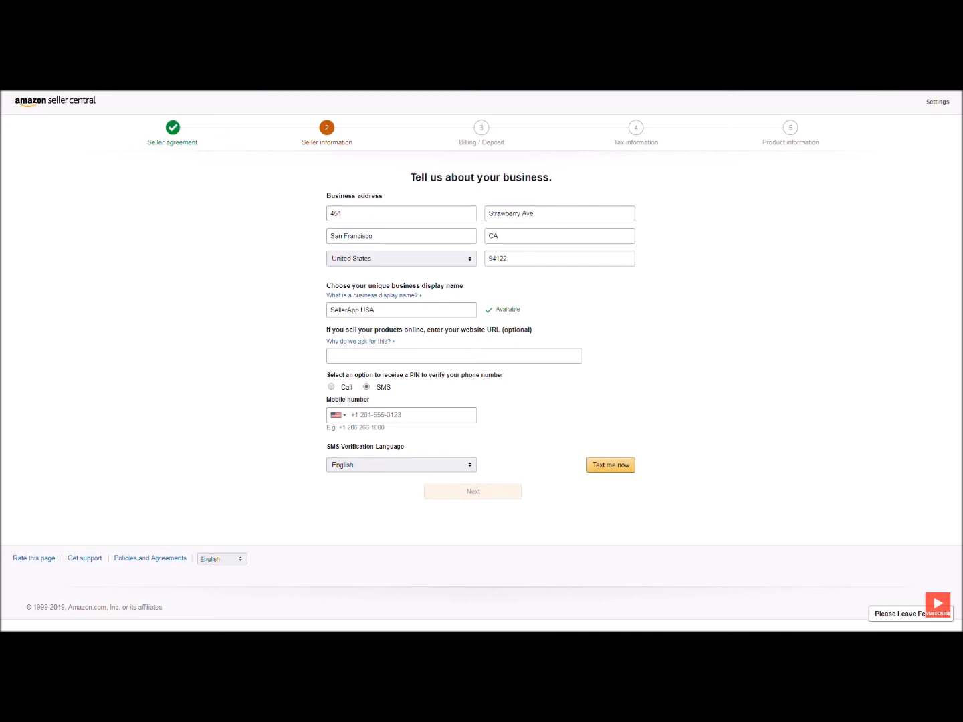
Step: Paste the mobile number into the phone verification field
left_click(424, 422)
key("ctrl+v")
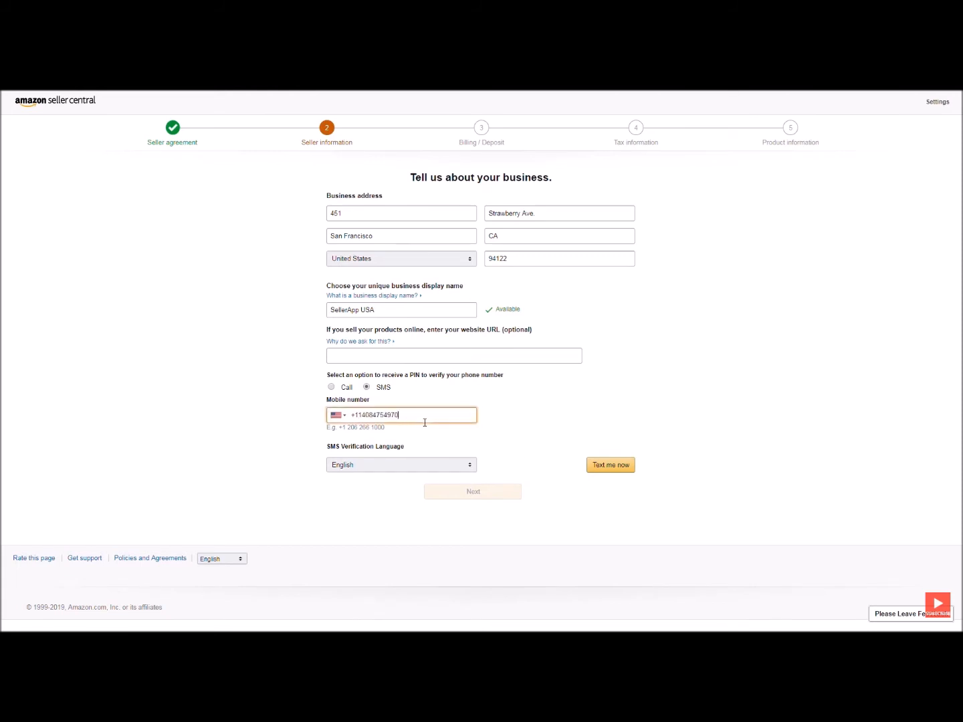
left_click(479, 418)
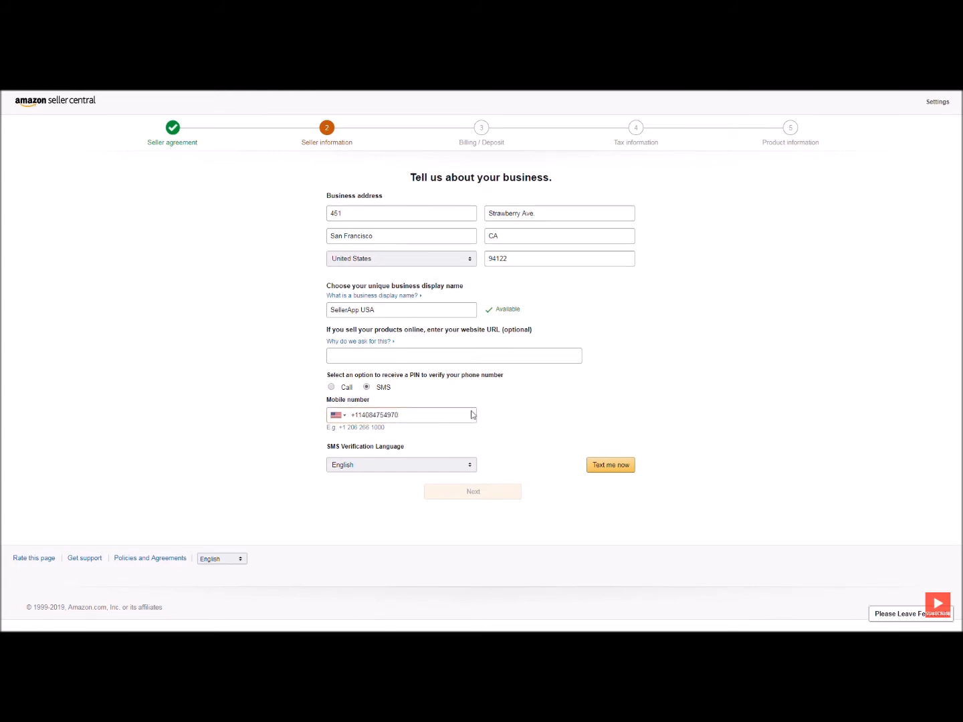
Step: Request the verification PIN by SMS, enter the one-time PIN, verify it and continue to billing
left_click(331, 388)
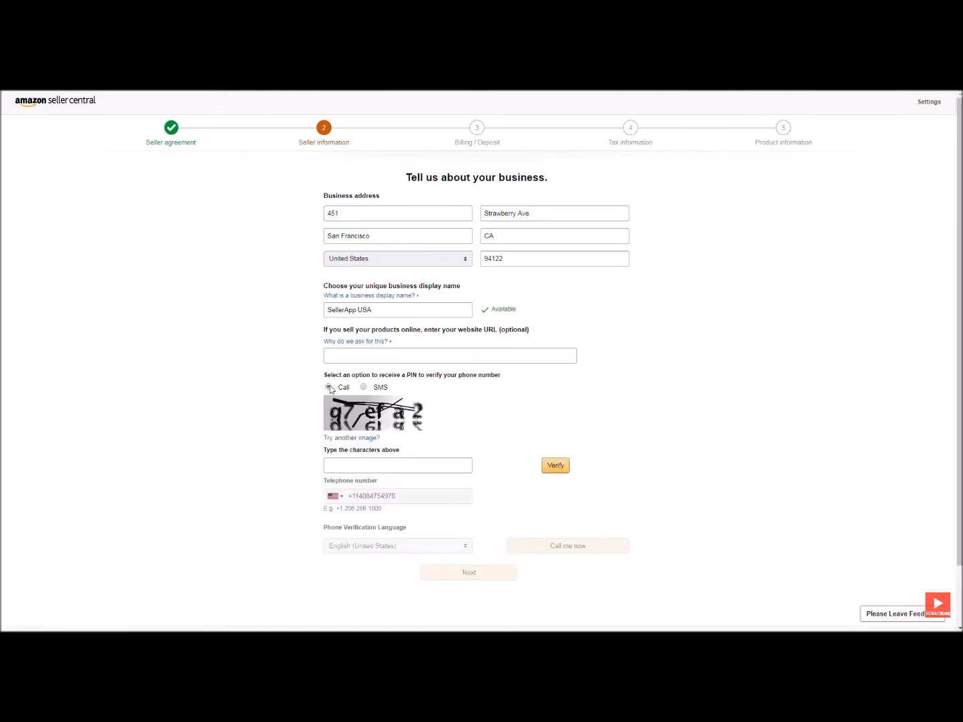
left_click(367, 389)
left_click(601, 466)
left_click(469, 354)
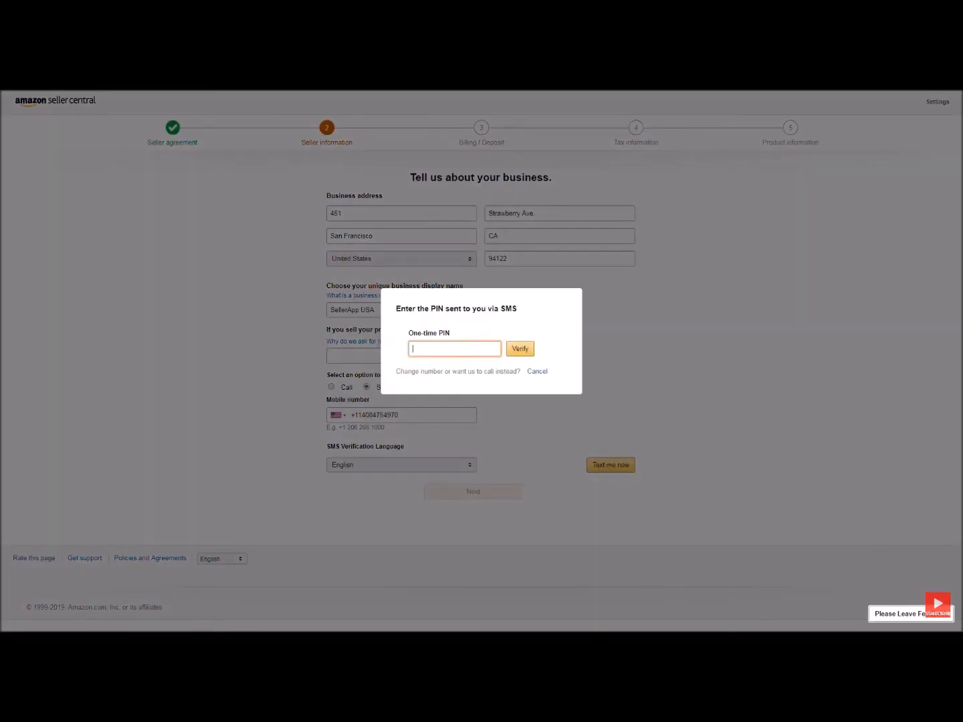
left_click(518, 352)
left_click(520, 442)
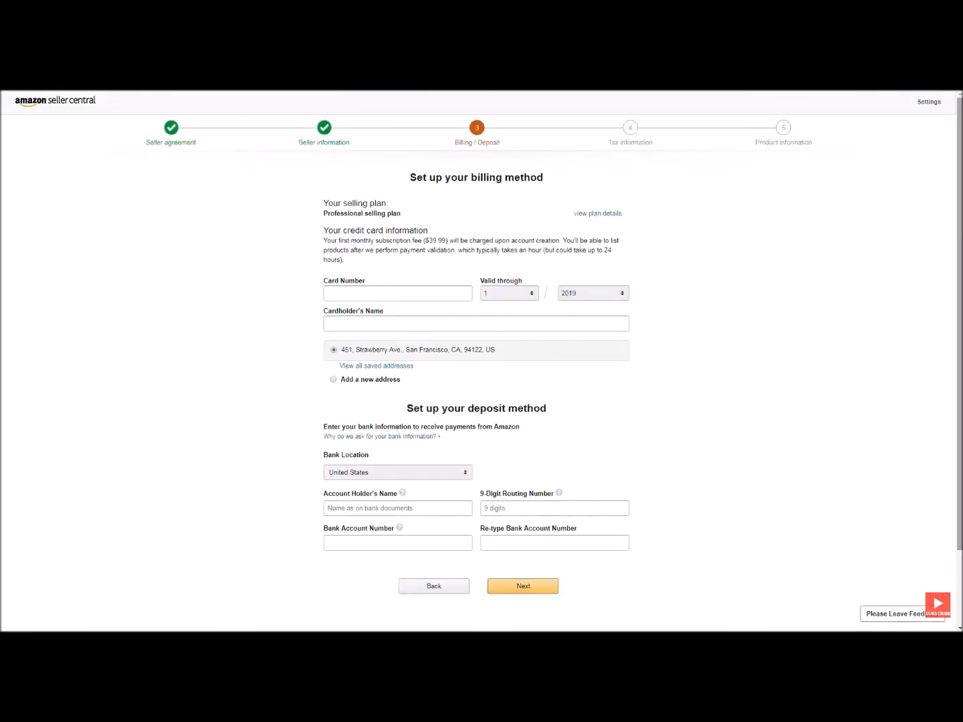
Step: Enter the credit card number and the cardholder's name for the billing method
left_click(397, 293)
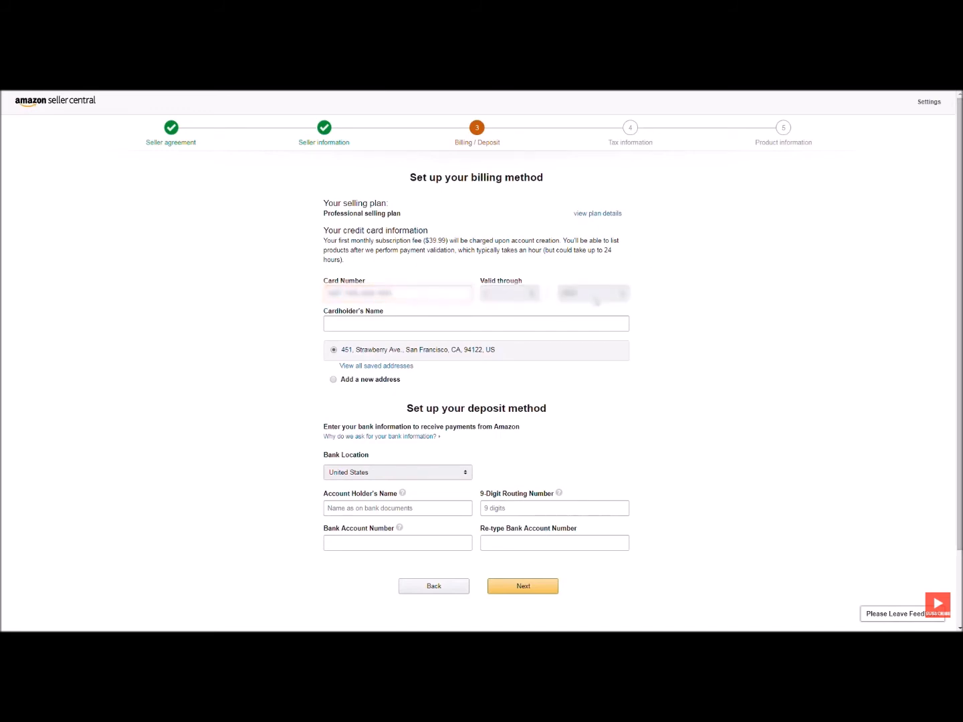
left_click(588, 324)
type("HARDING R")
key("Tab")
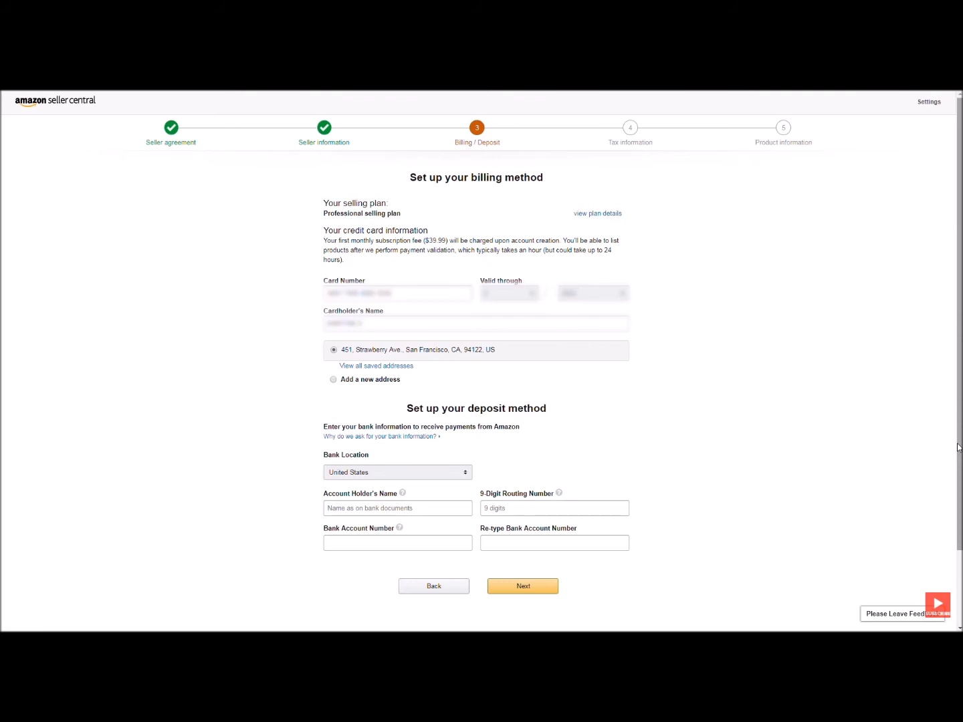
Step: Fill in the deposit method's account holder name, routing number and bank account number twice, and continue
left_click(398, 508)
type("xxxxxxxxx")
left_click(554, 509)
type("123456789")
left_click(460, 543)
key("ctrl+v")
left_click(604, 544)
key("ctrl+v")
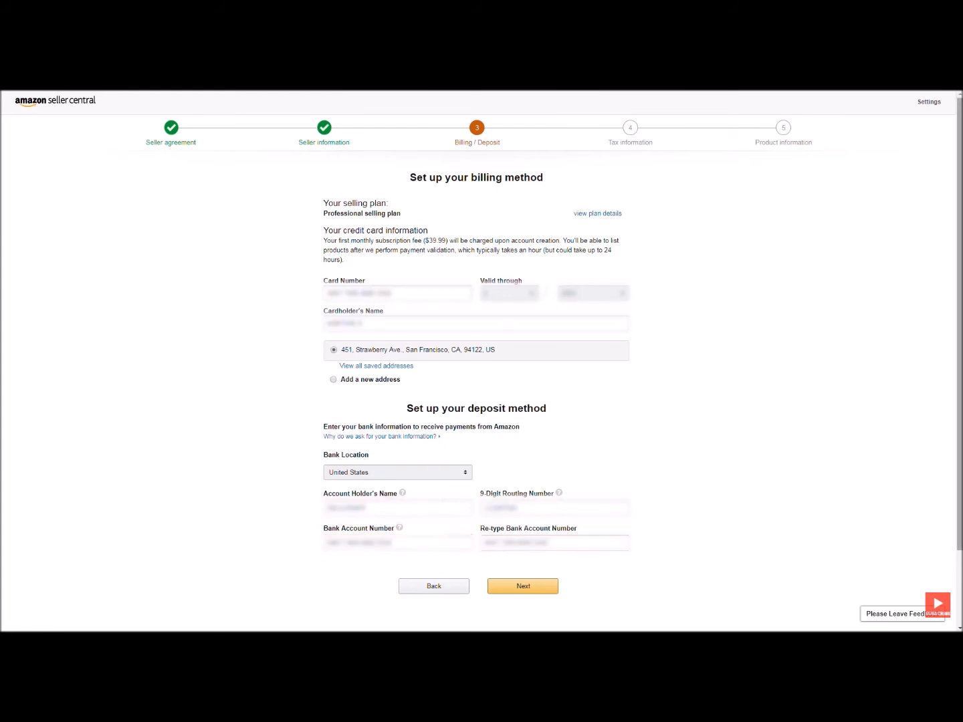
left_click(553, 588)
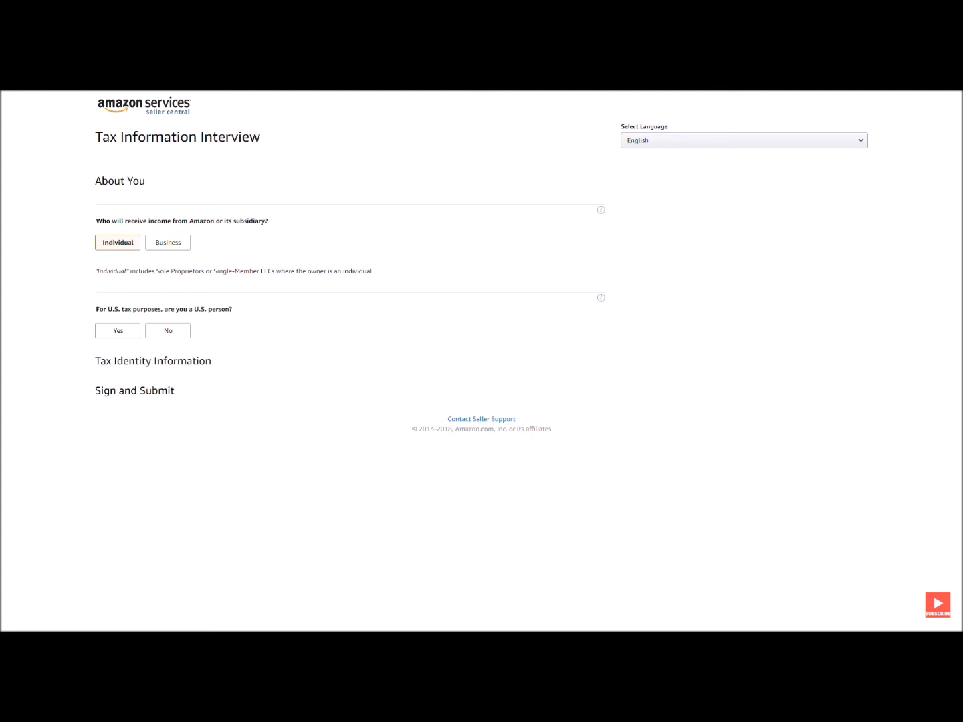
Step: Identify the income recipient as a Business and answer Yes to being a U.S. person
left_click(178, 246)
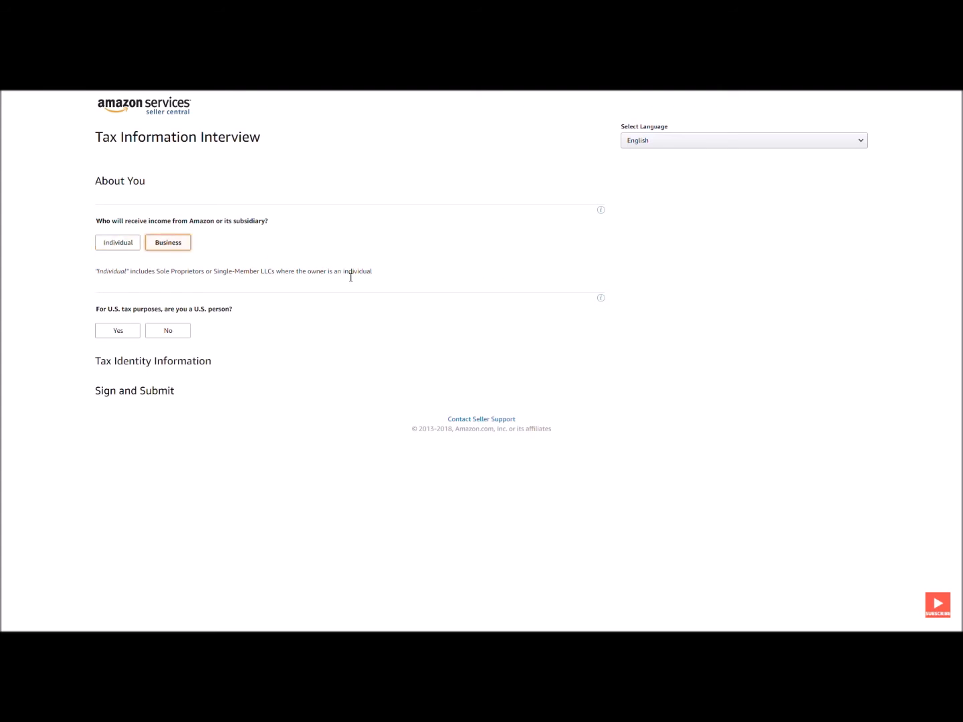
left_click(127, 334)
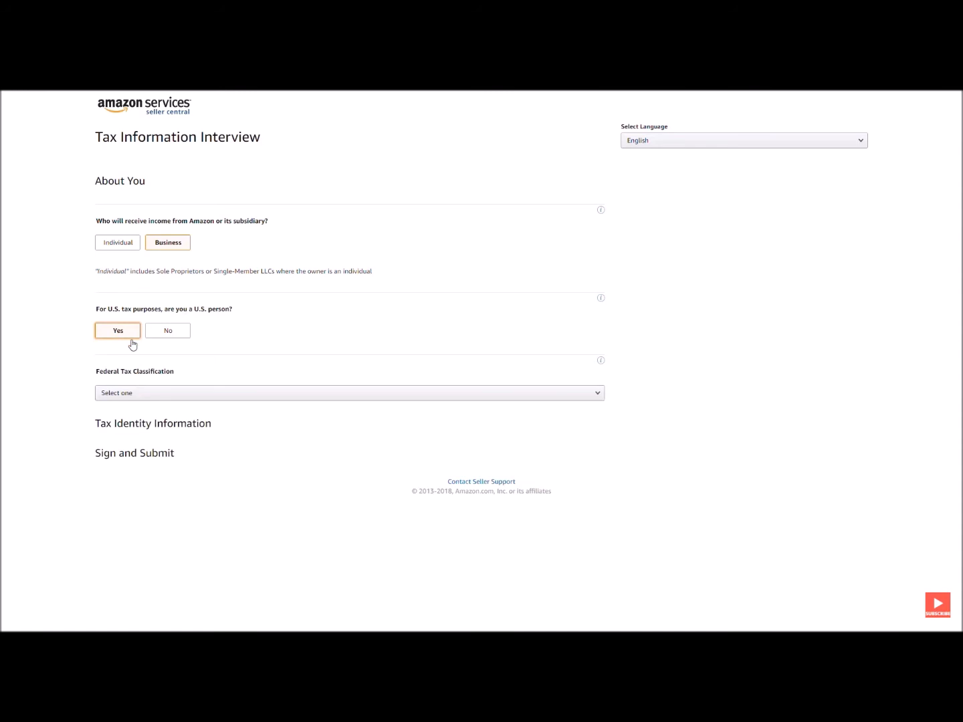
left_click_drag(173, 371, 96, 376)
left_click(178, 372)
Step: Set the Federal Tax Classification to S Corporation
left_click(550, 396)
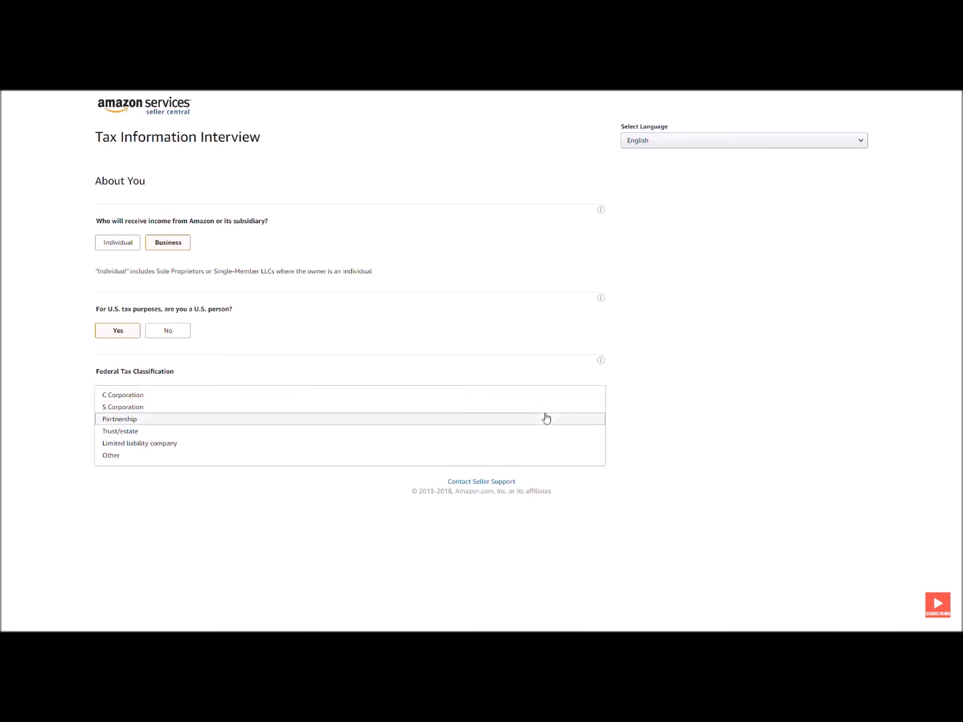
left_click(545, 419)
left_click(586, 398)
left_click(580, 416)
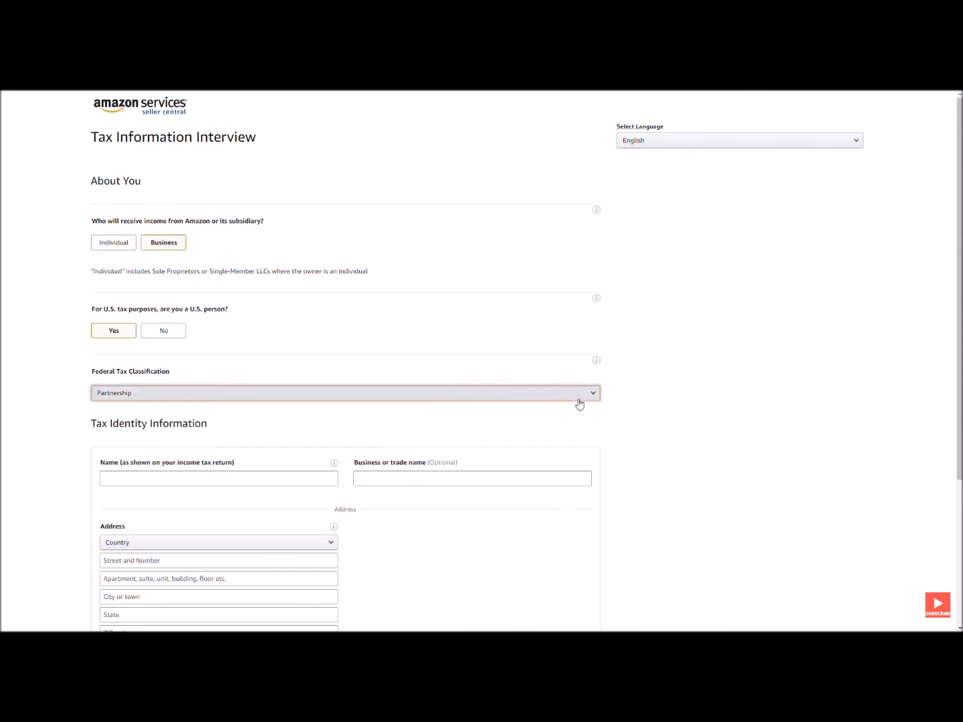
left_click(577, 396)
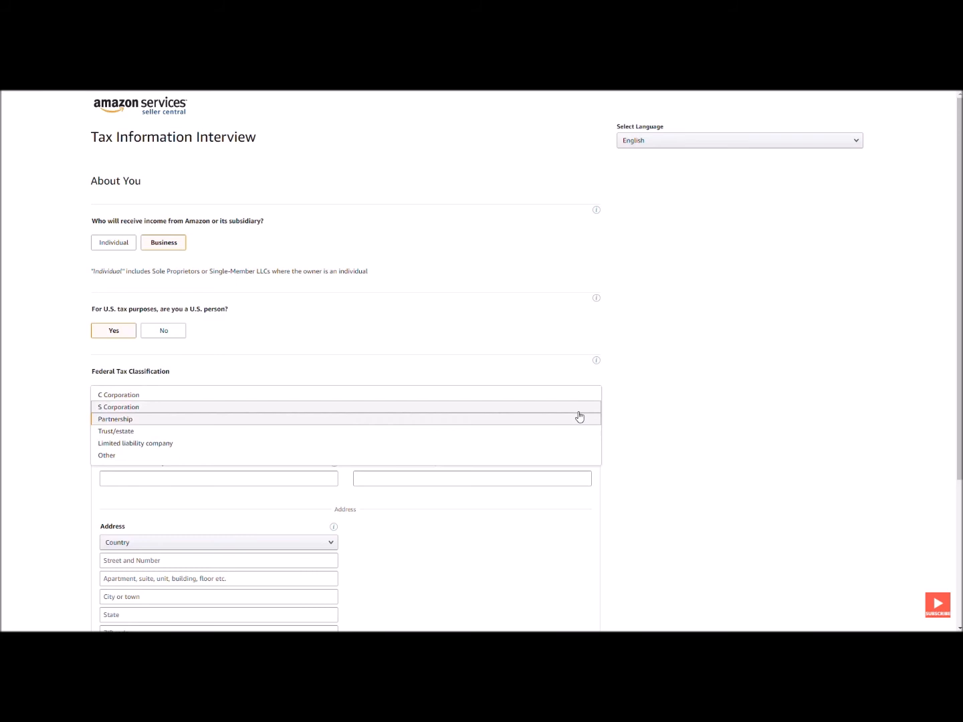
left_click(577, 409)
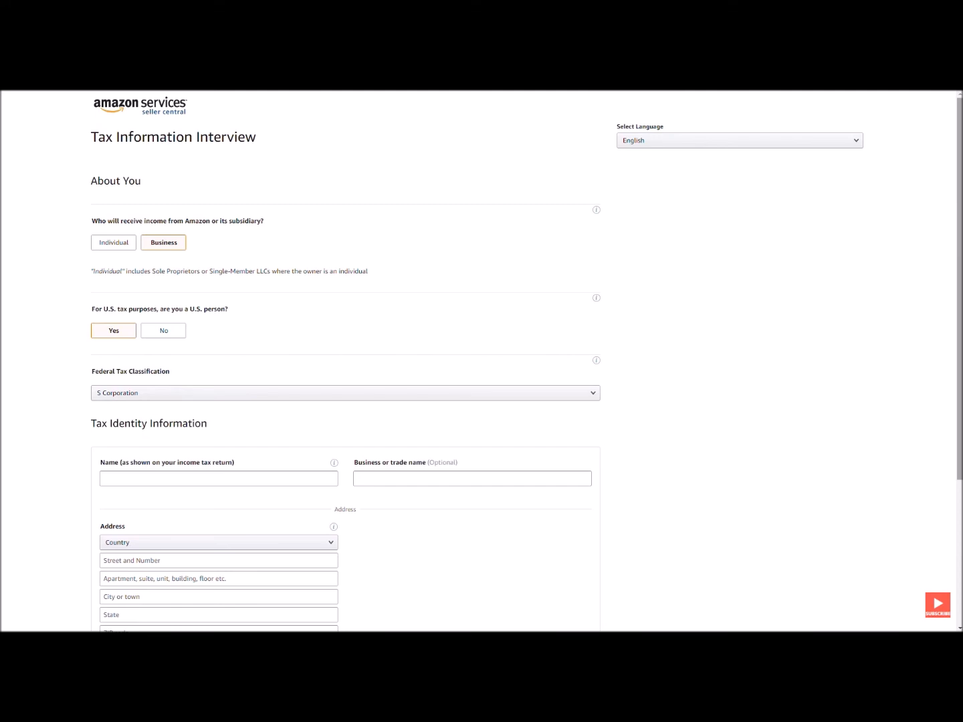
Step: Enter SellerApp USA as the name shown on the income tax return
scroll(370, 294, "down", 3)
left_click(268, 275)
type("SellerApp USA")
Step: Fill in the tax identity address with United States, street, city, California and ZIP code, and save it
left_click(268, 336)
left_click(268, 352)
left_click(320, 357)
left_click(314, 373)
left_click(297, 392)
type("San Francisco")
left_click(285, 408)
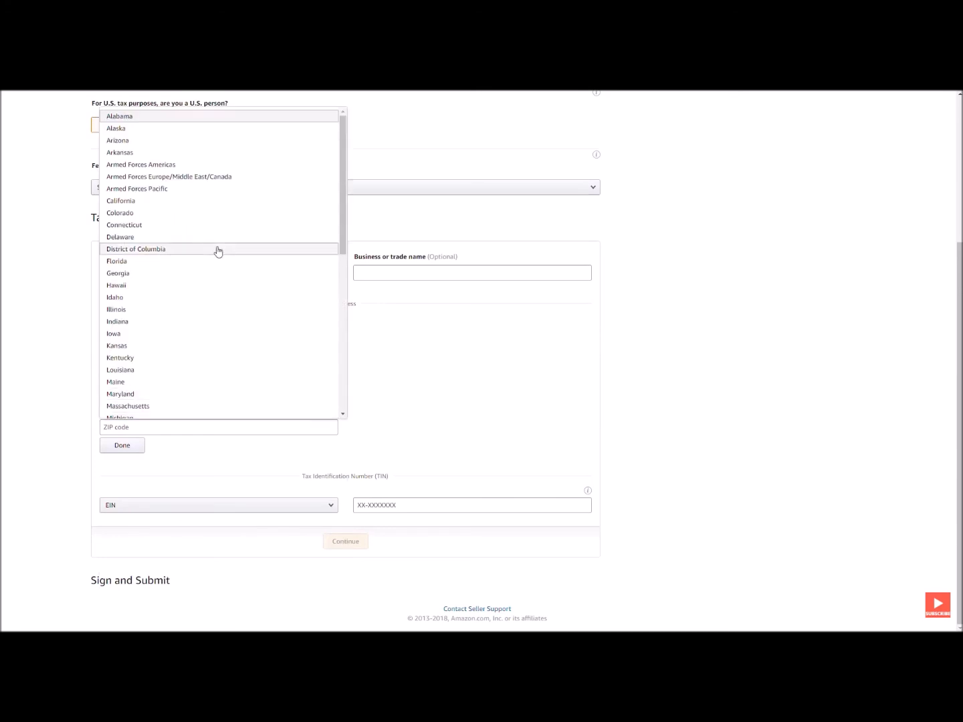
left_click(183, 202)
left_click(280, 428)
type("94122")
left_click(129, 450)
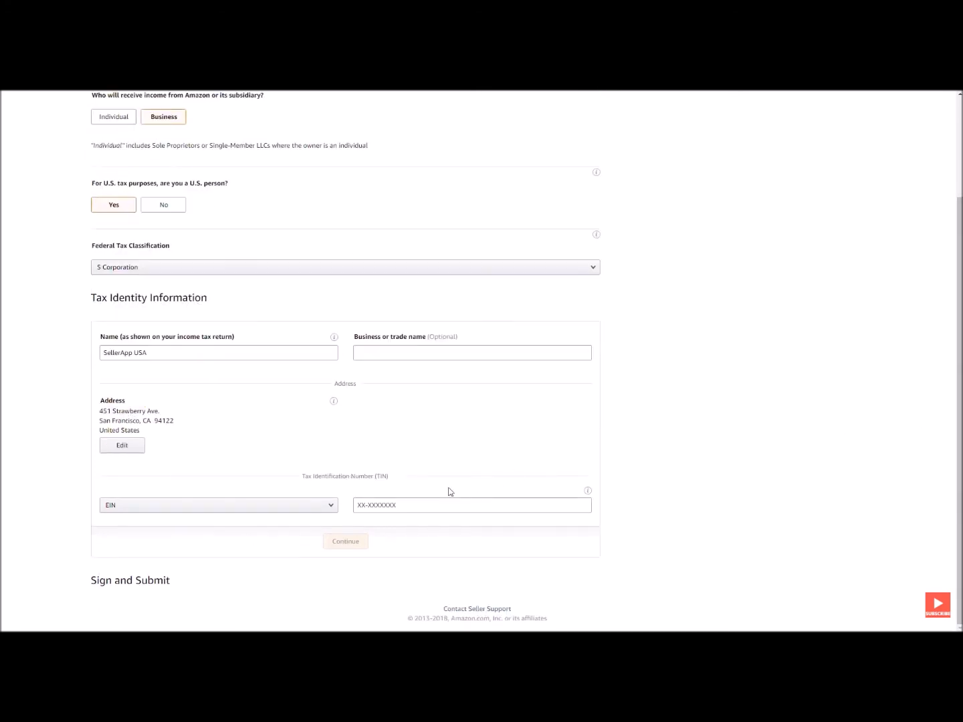
Step: Keep EIN as the identification type, enter the Tax Identification Number, and continue
left_click(284, 509)
left_click(284, 514)
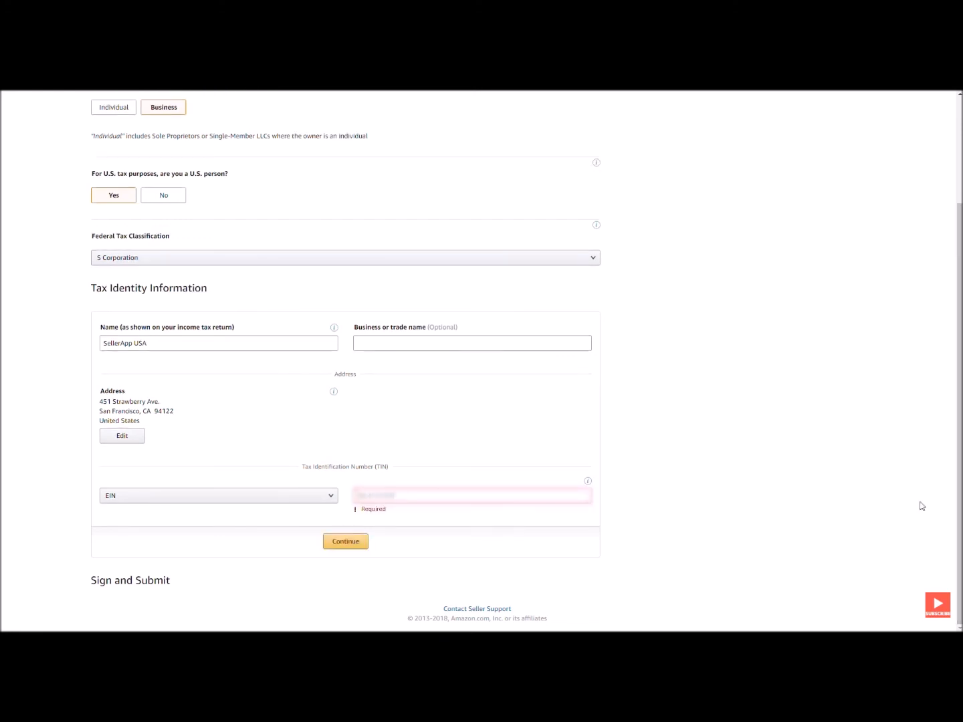
left_click(364, 542)
Step: Save and preview the tax information without electronic signature consent, and exit the interview
scroll(398, 543, "down", 5)
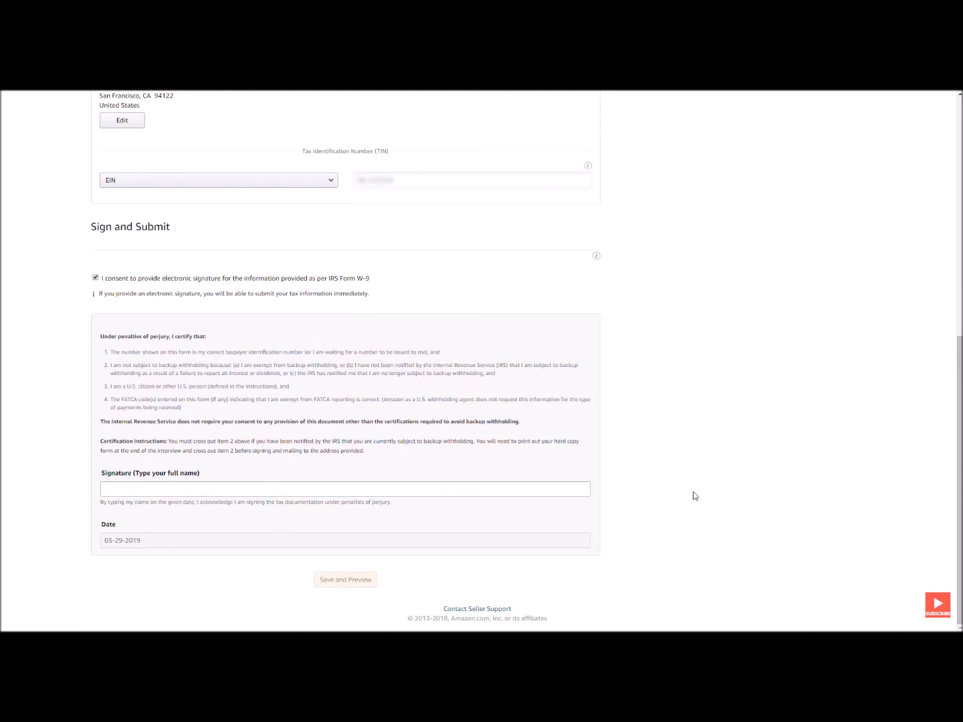
left_click(96, 280)
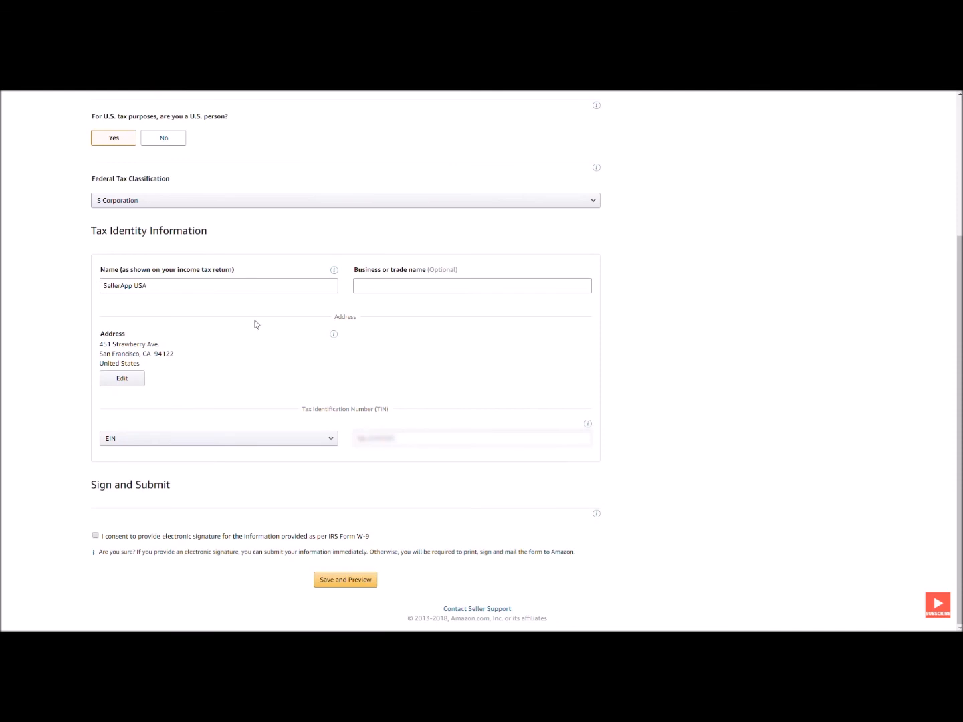
left_click(95, 537)
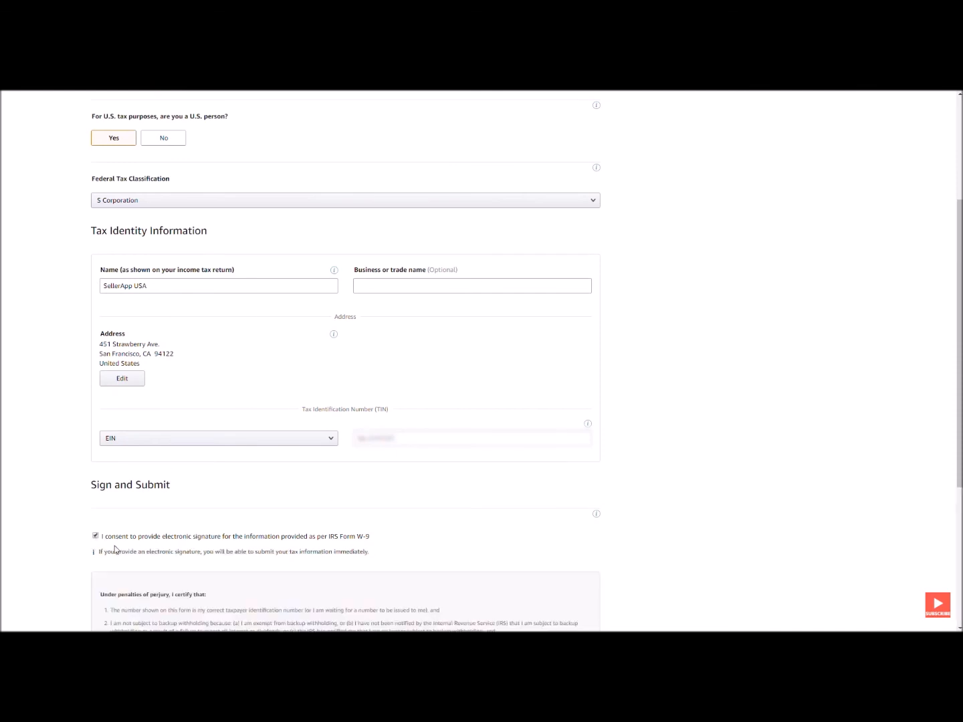
left_click(95, 536)
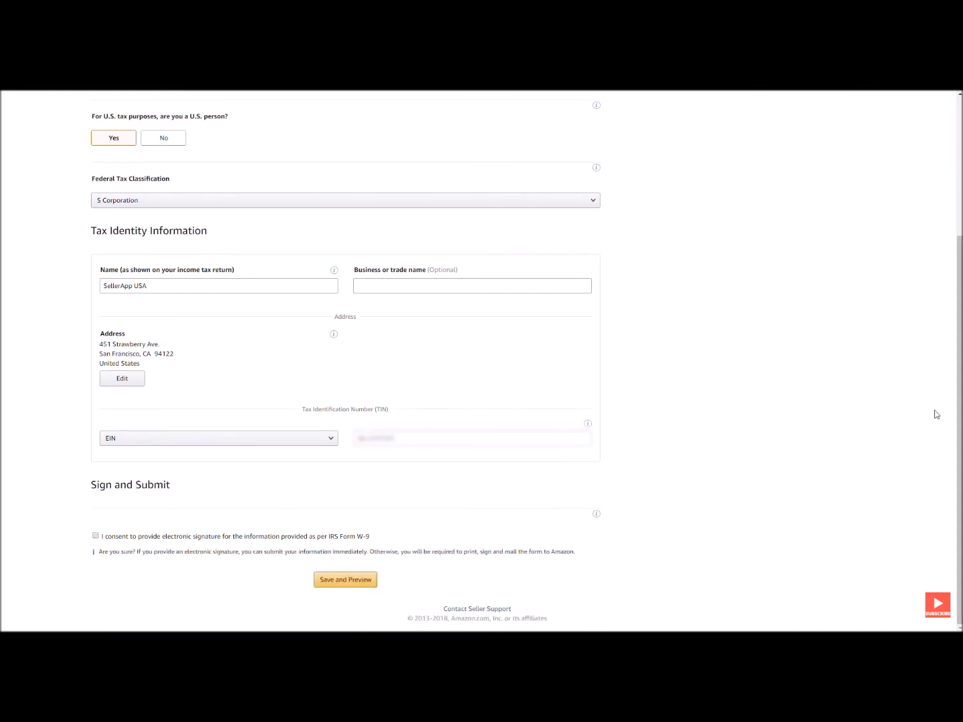
left_click(365, 580)
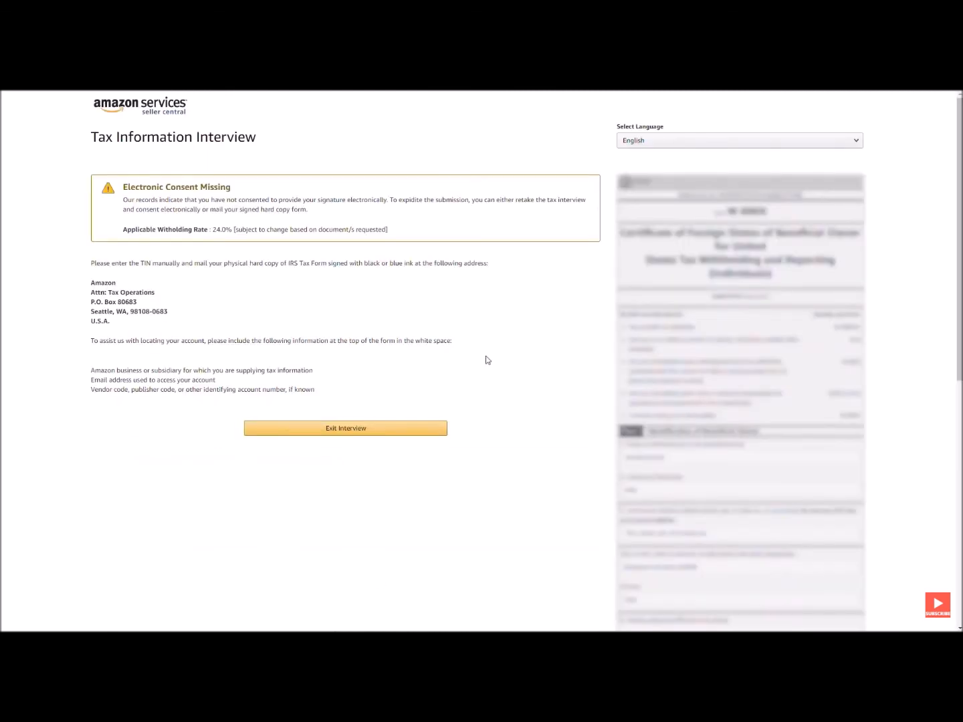
left_click(387, 431)
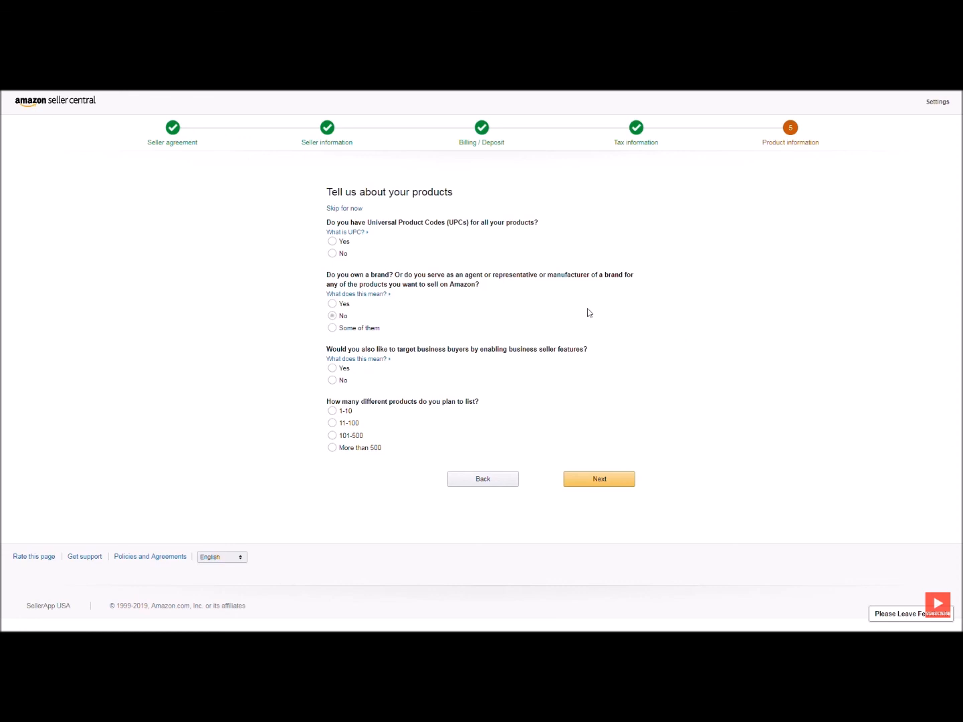
Step: Answer the product questions: UPCs Yes, own a brand Yes, business seller features No, 11-100 products, and continue
left_click(337, 242)
left_click(333, 241)
left_click(343, 304)
left_click(334, 370)
left_click(332, 379)
left_click(333, 424)
left_click(622, 478)
Step: Select the Clothing & Accessories and Luggage & Travel Accessories categories and finish the account setup
scroll(481, 361, "down", 2)
scroll(481, 362, "down", 2)
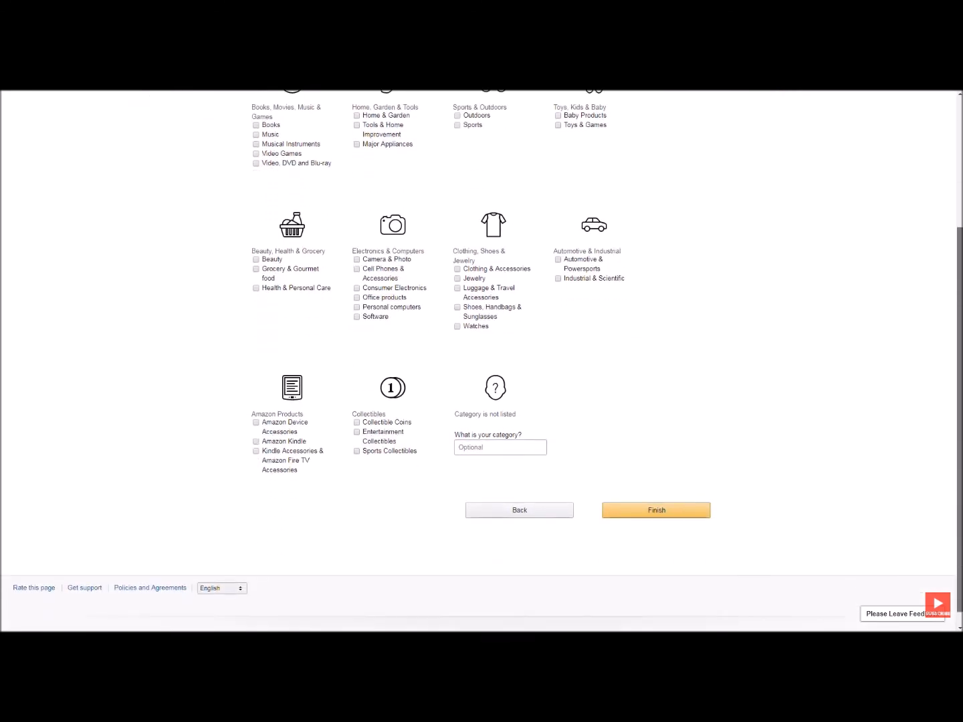
mouse_move(574, 267)
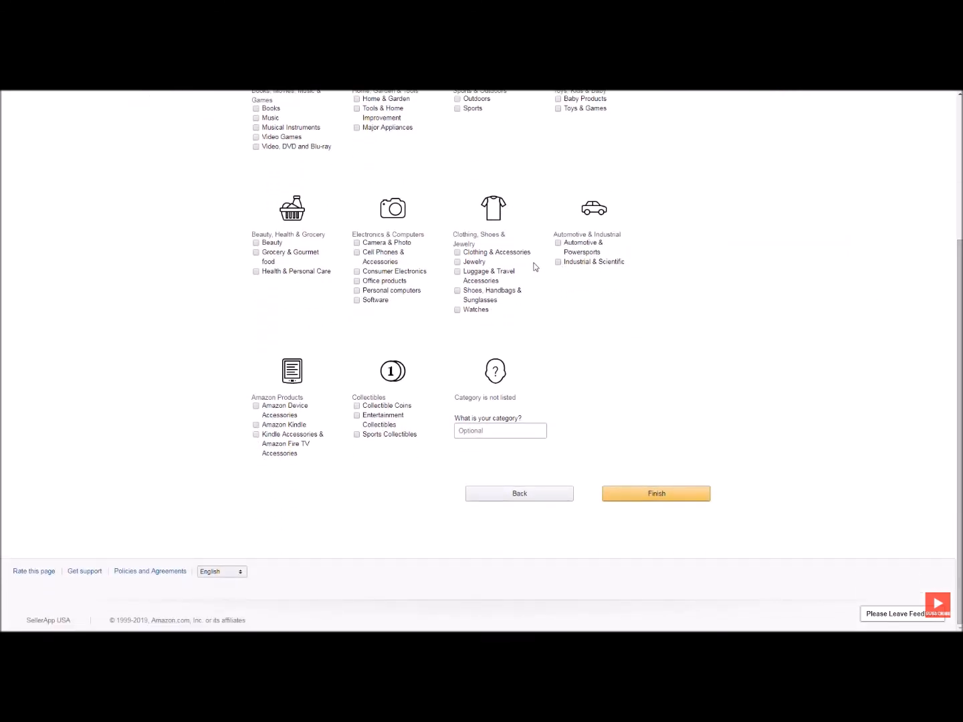
left_click(458, 252)
left_click(707, 490)
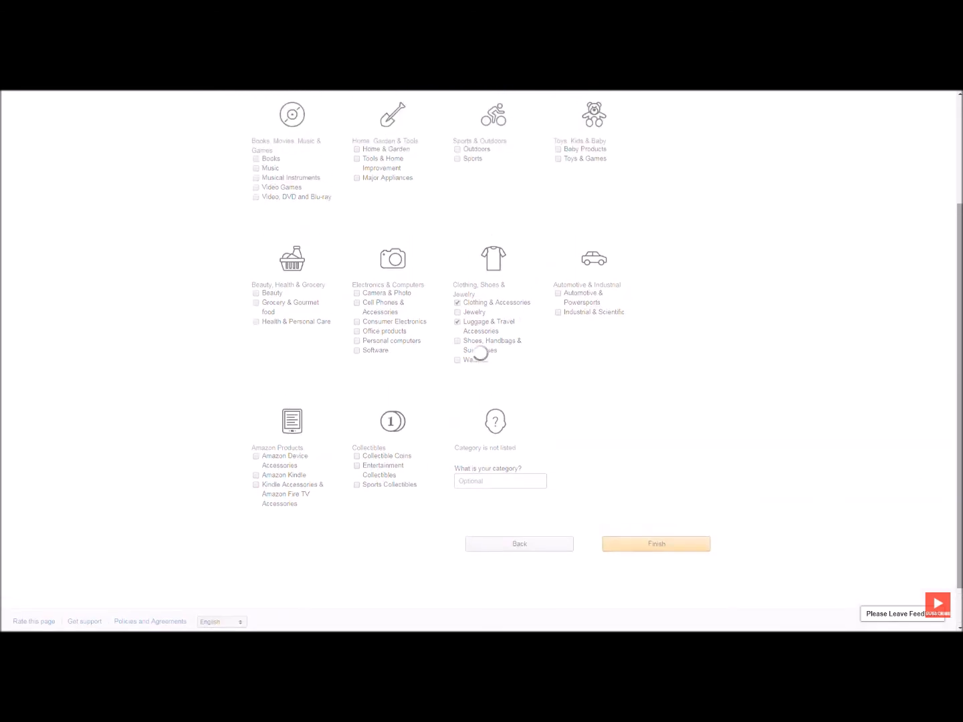